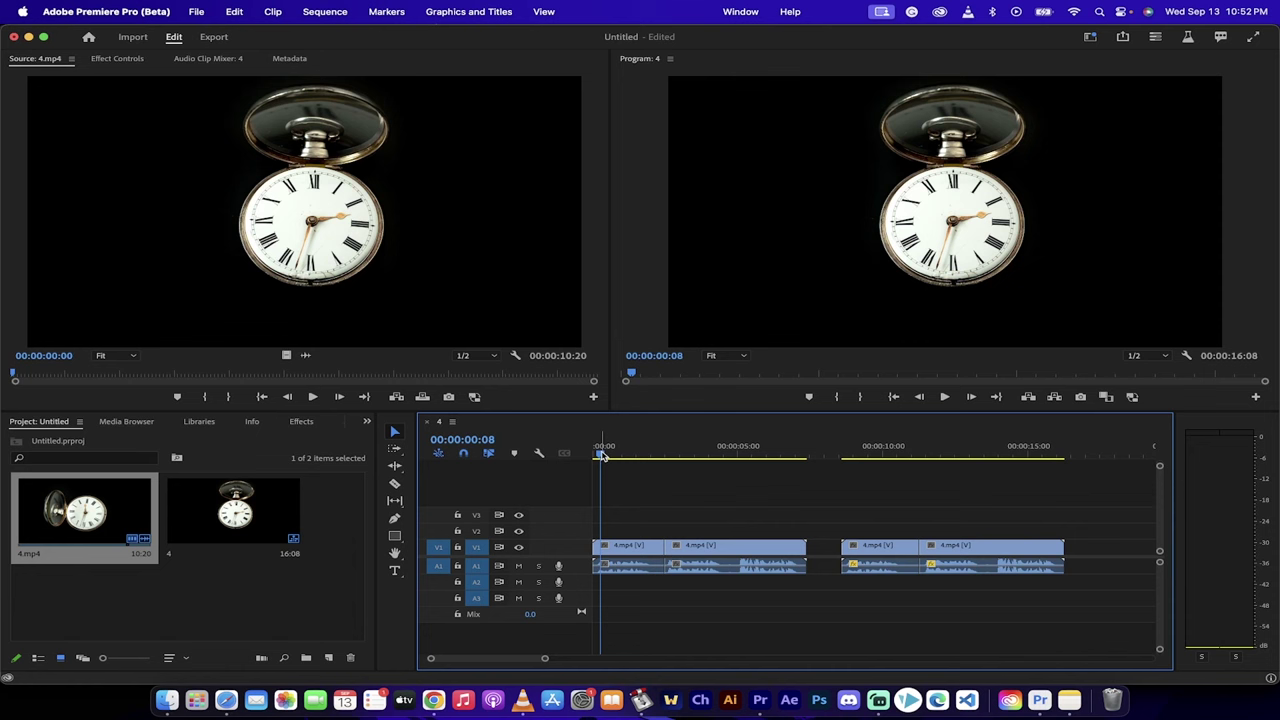
Play the sequence, nudge the playhead to about 8:01 and play on to near the end
{"action": "key", "text": "space"}
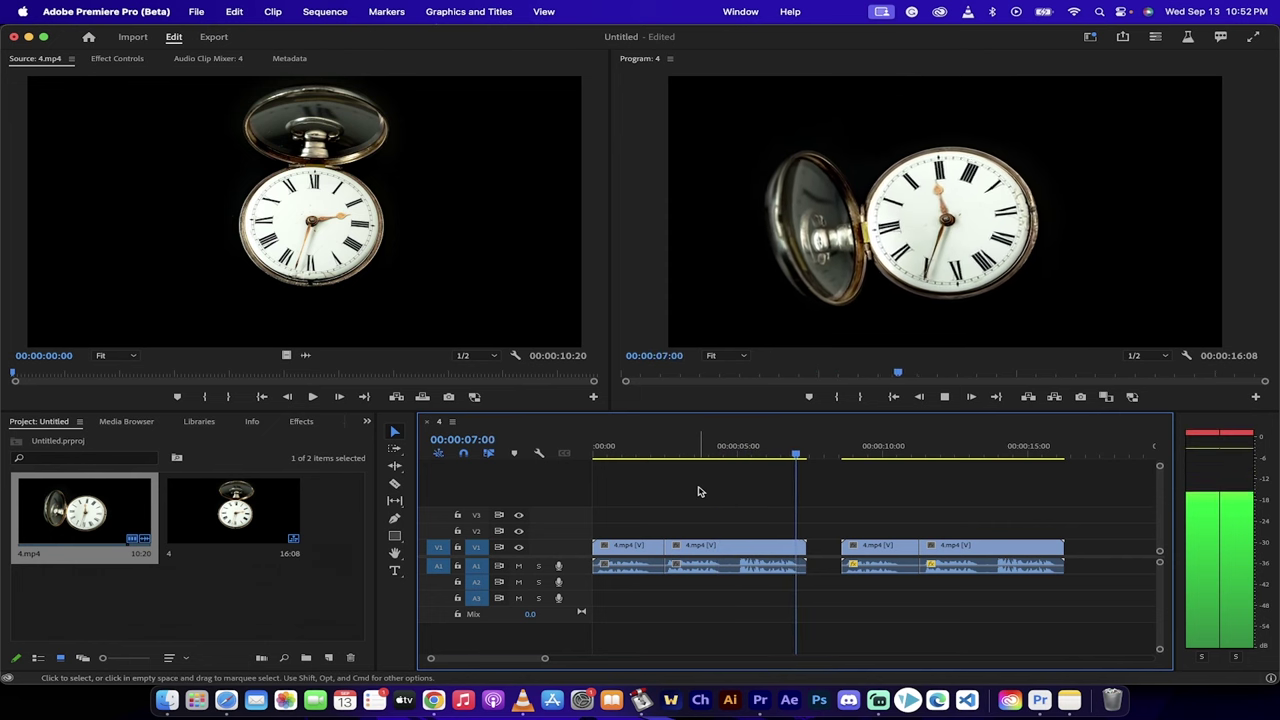
{"action": "key", "text": "space"}
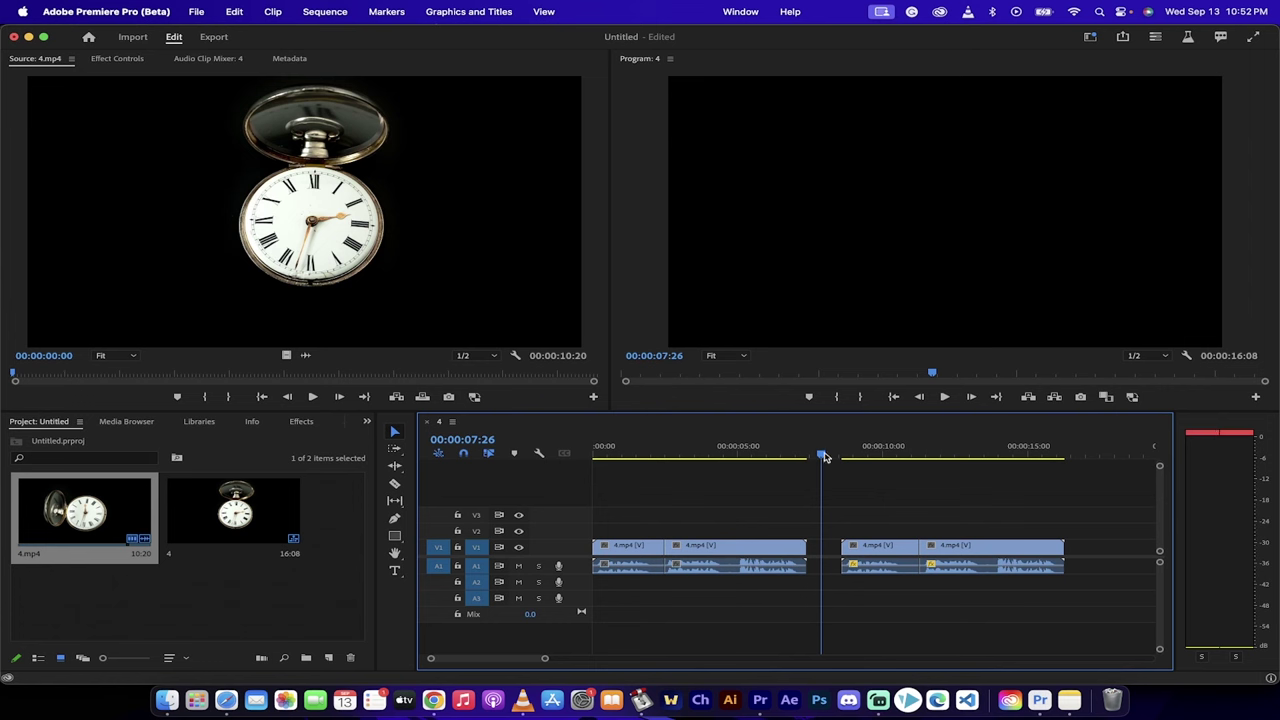
{"action": "left_click_drag", "start_coordinate": [823, 455], "coordinate": [842, 456]}
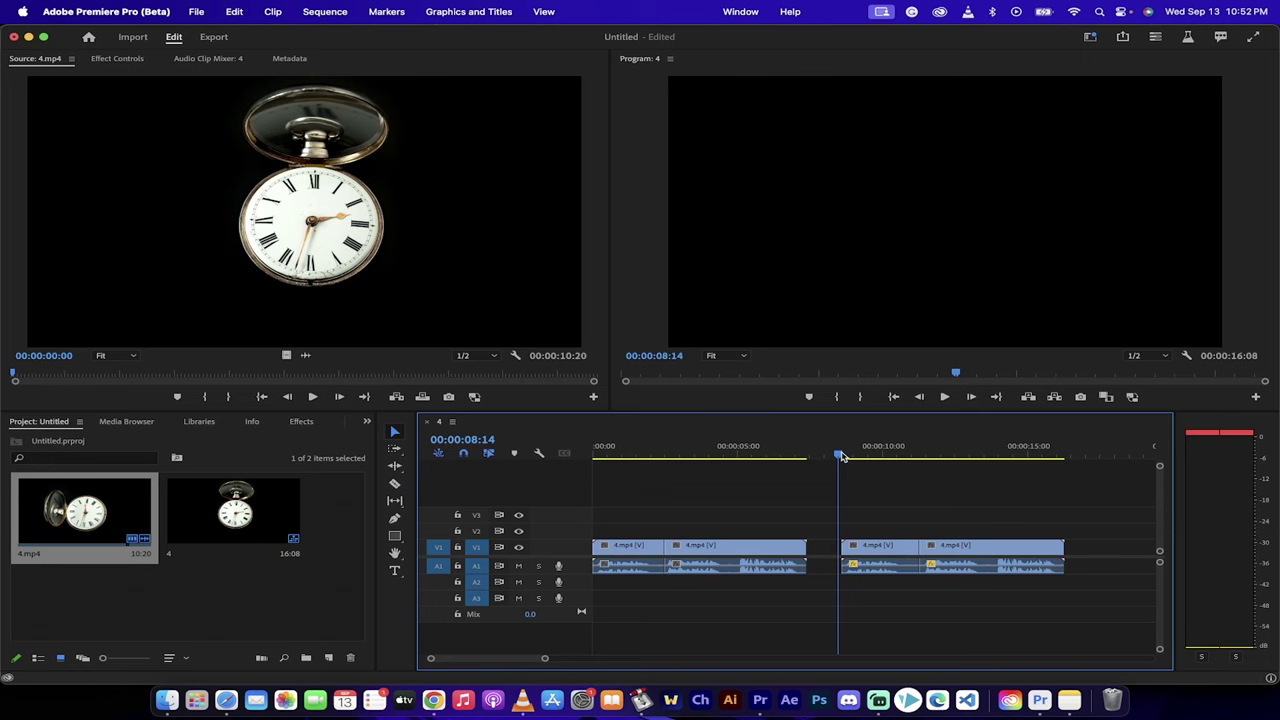
{"action": "key", "text": "space"}
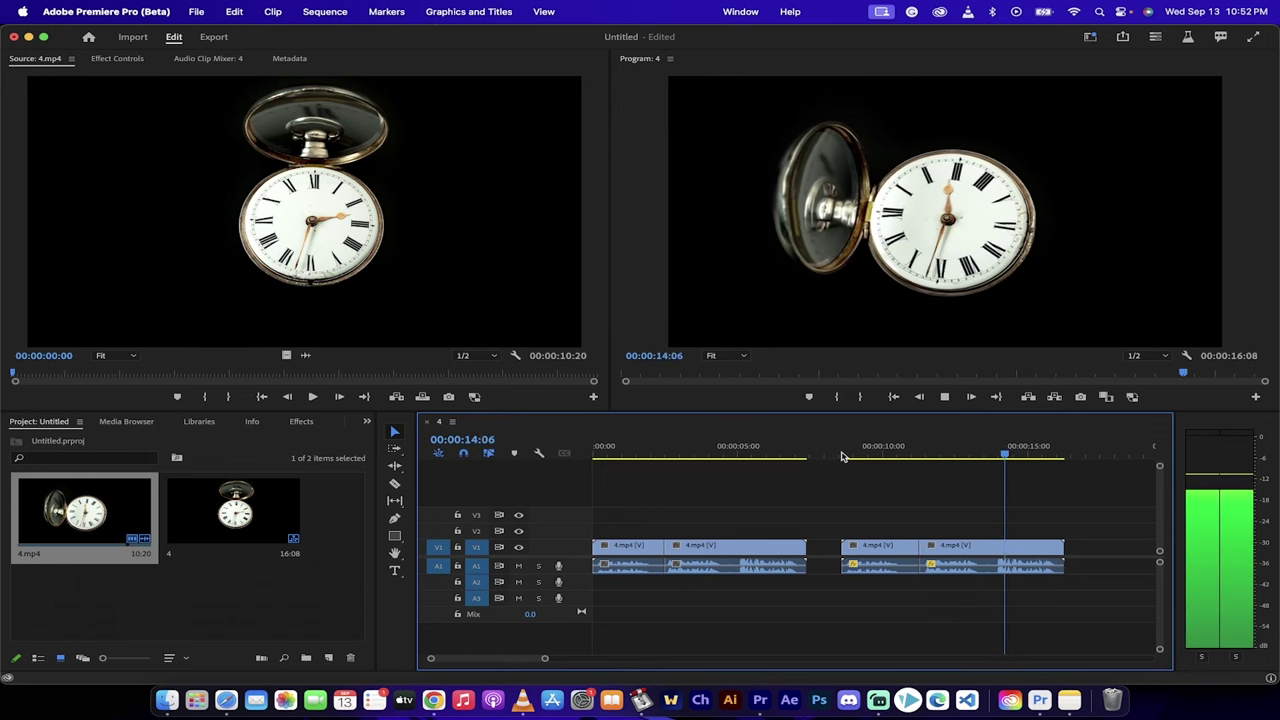
{"action": "key", "text": "space"}
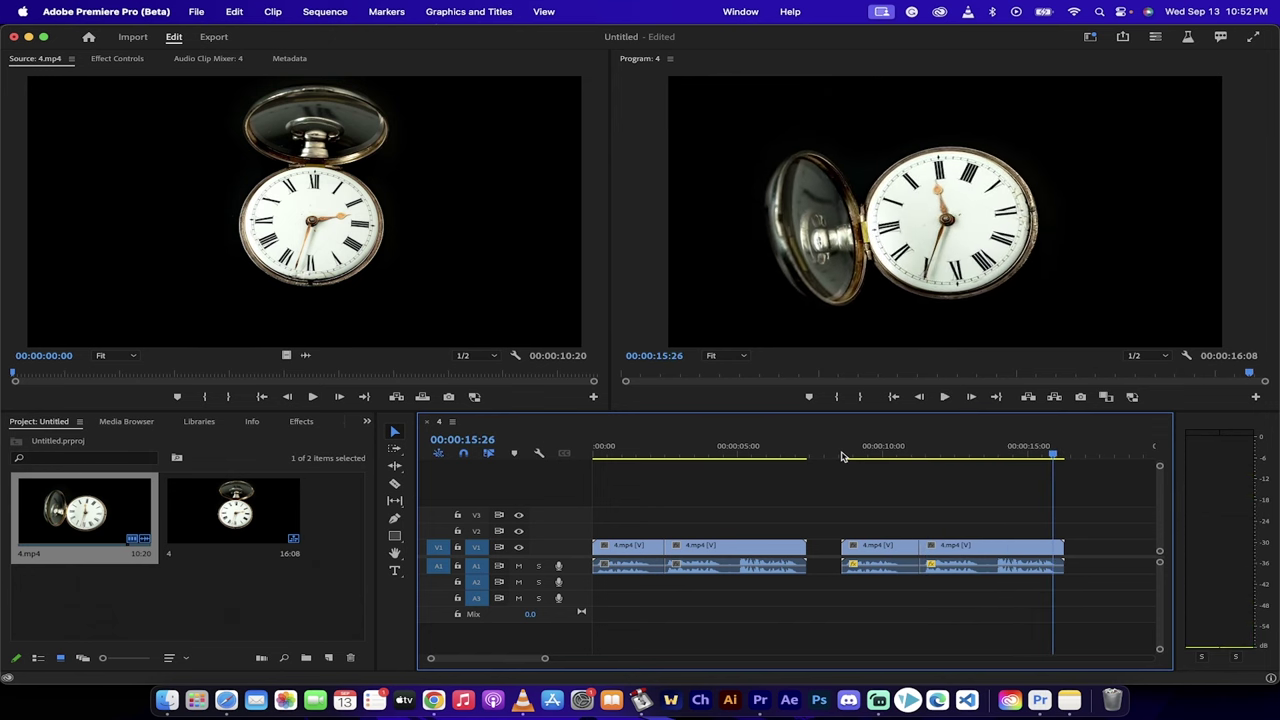
Replay from about 3 seconds and from 11:06, then select the two later clips
{"action": "left_click", "coordinate": [683, 451]}
{"action": "key", "text": "space"}
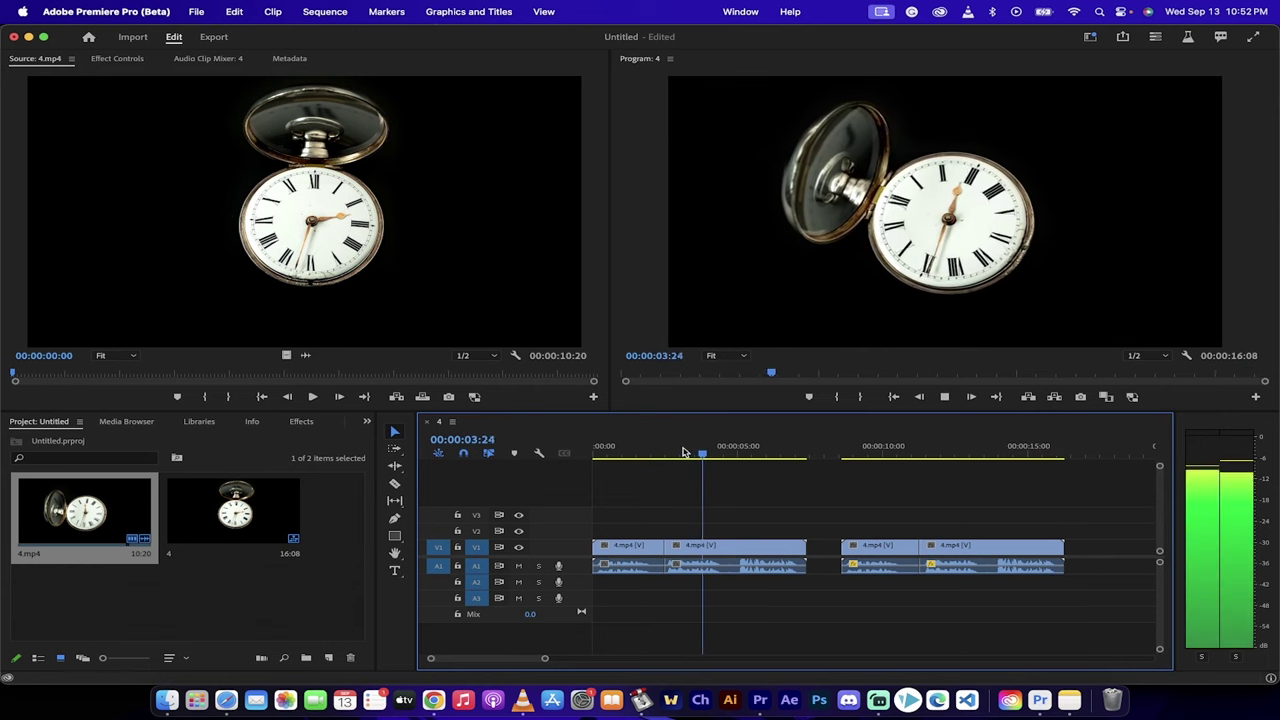
{"action": "key", "text": "space"}
{"action": "left_click", "coordinate": [920, 452]}
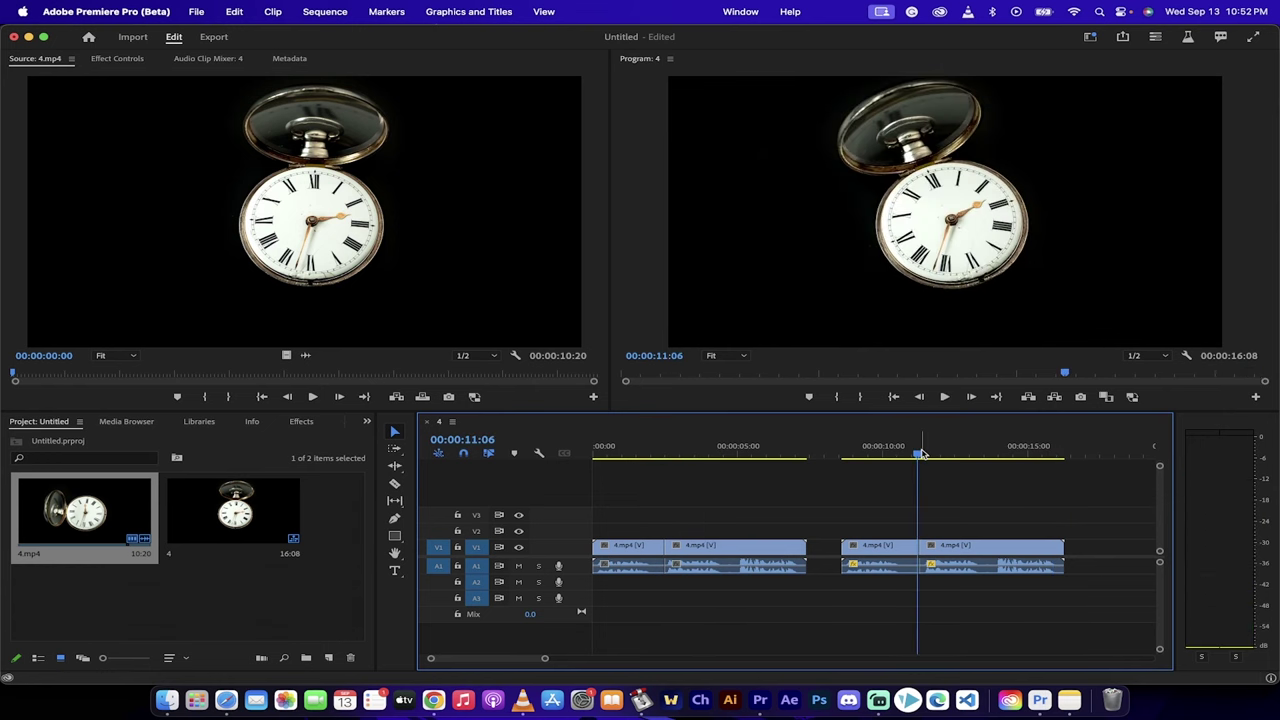
{"action": "key", "text": "space"}
{"action": "key", "text": "space"}
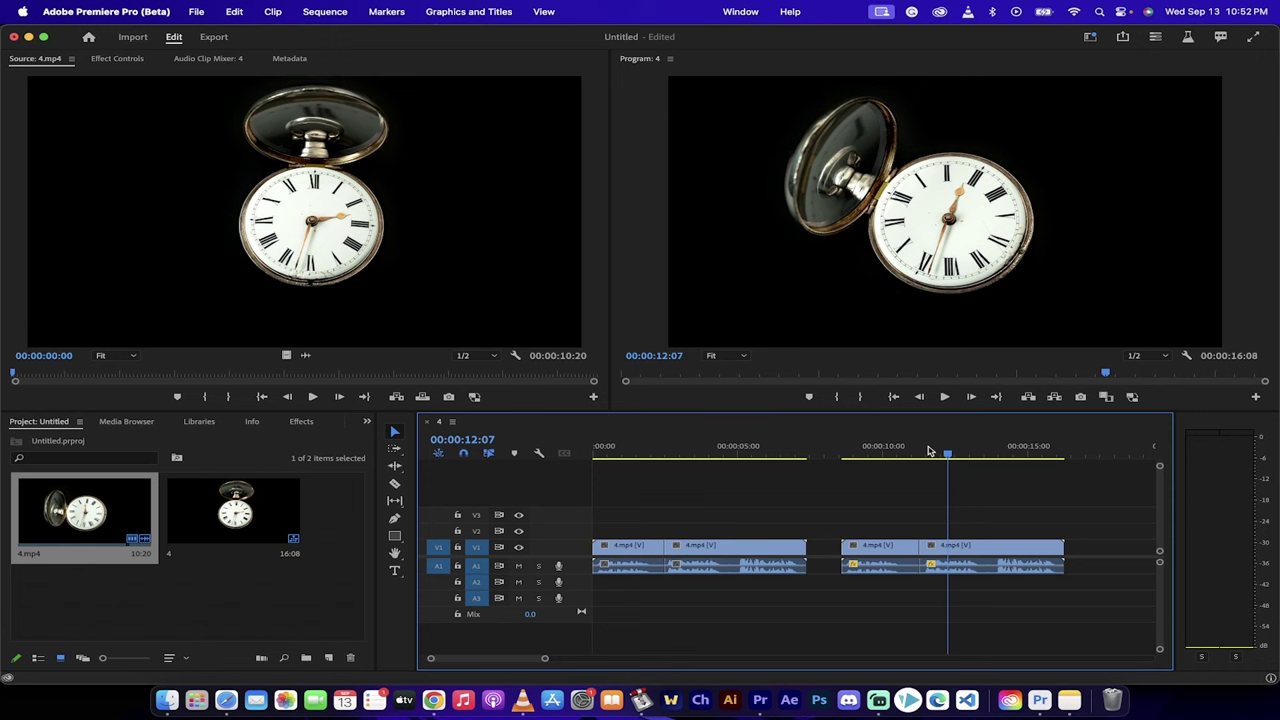
{"action": "left_click_drag", "start_coordinate": [840, 516], "coordinate": [1048, 586]}
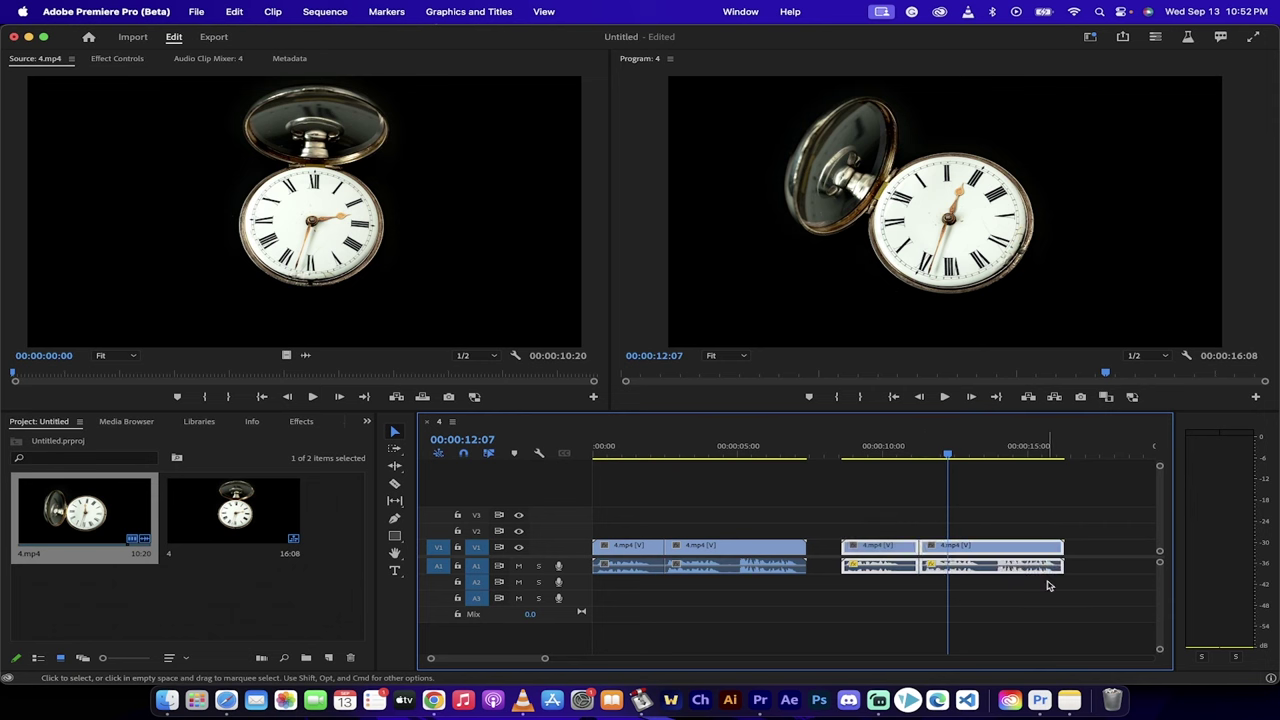
Delete the two later clips and park the playhead at 7:21
{"action": "key", "text": "Delete"}
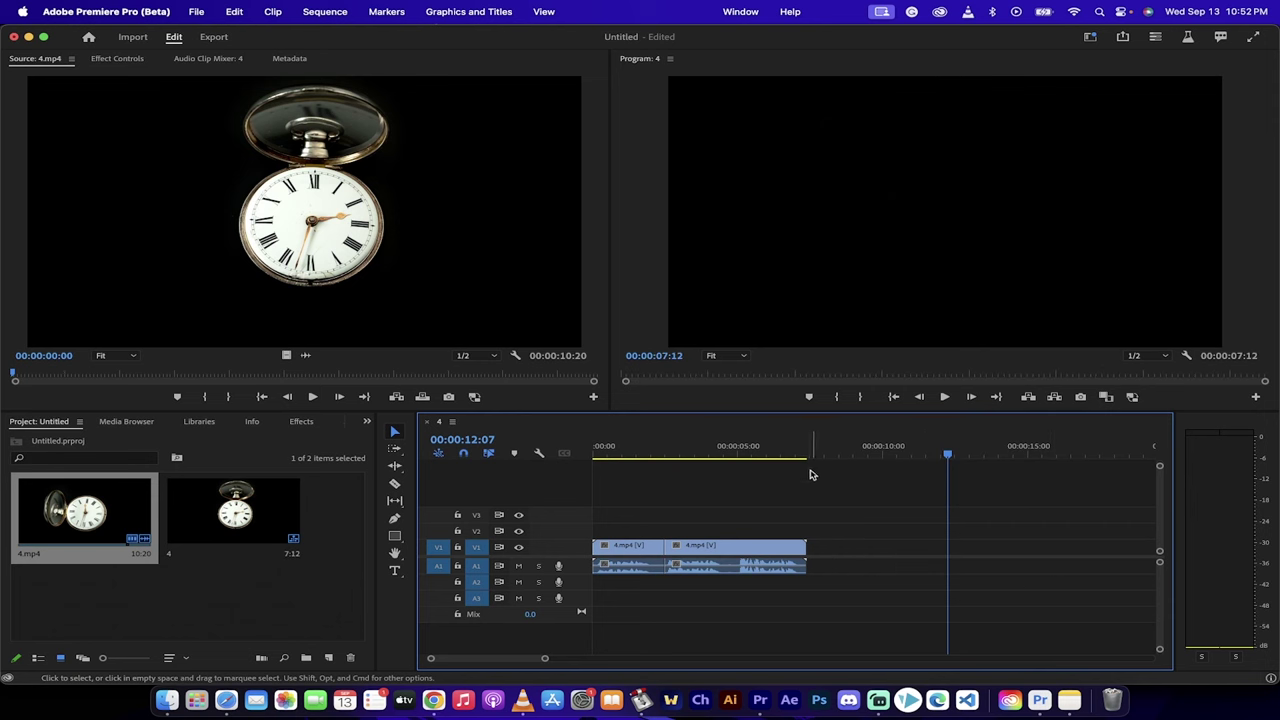
{"action": "left_click", "coordinate": [823, 457]}
{"action": "left_click_drag", "start_coordinate": [823, 457], "coordinate": [816, 457]}
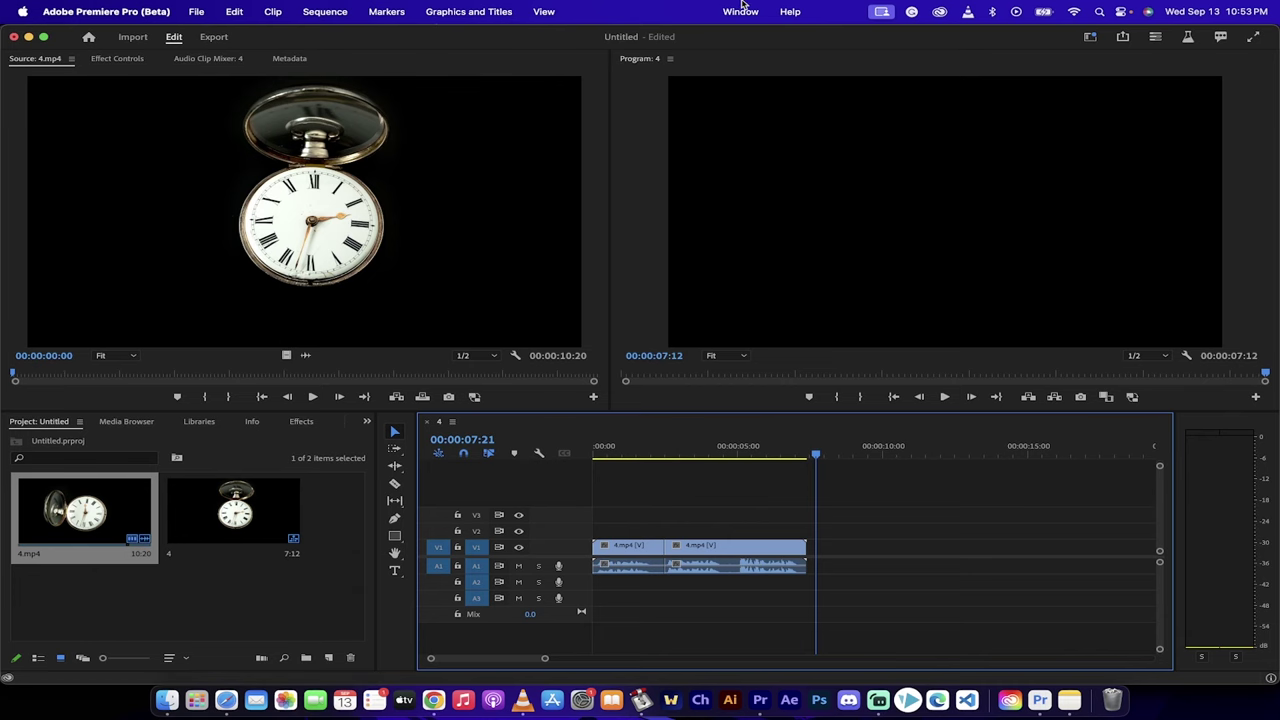
Switch to the Essentials workspace and bring the Essential Sound panel to the front
{"action": "left_click", "coordinate": [741, 8]}
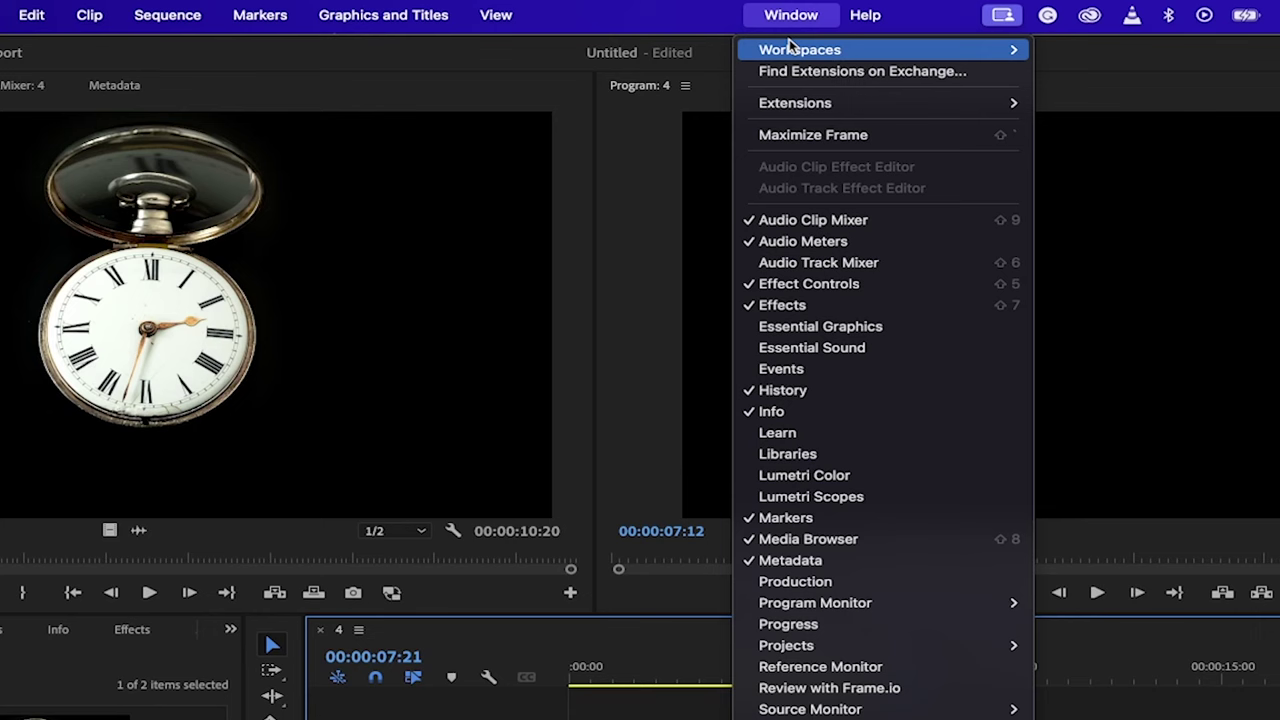
{"action": "mouse_move", "coordinate": [799, 49]}
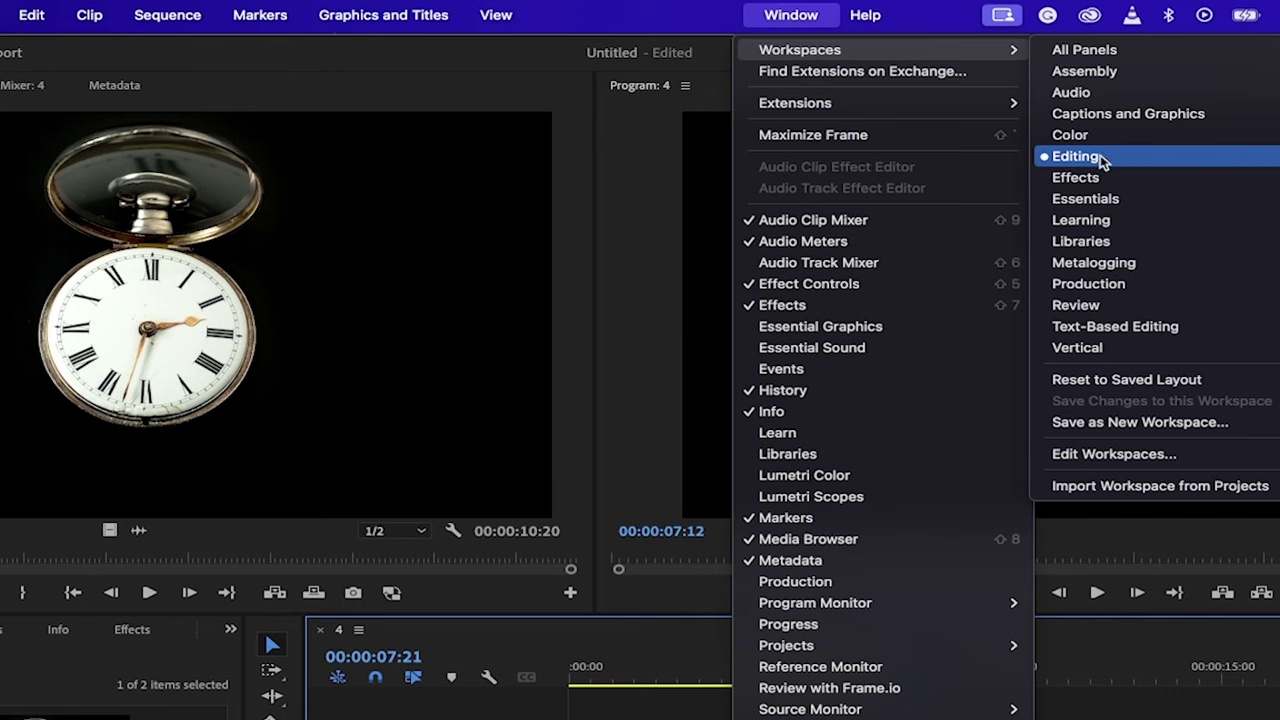
{"action": "left_click", "coordinate": [1097, 198]}
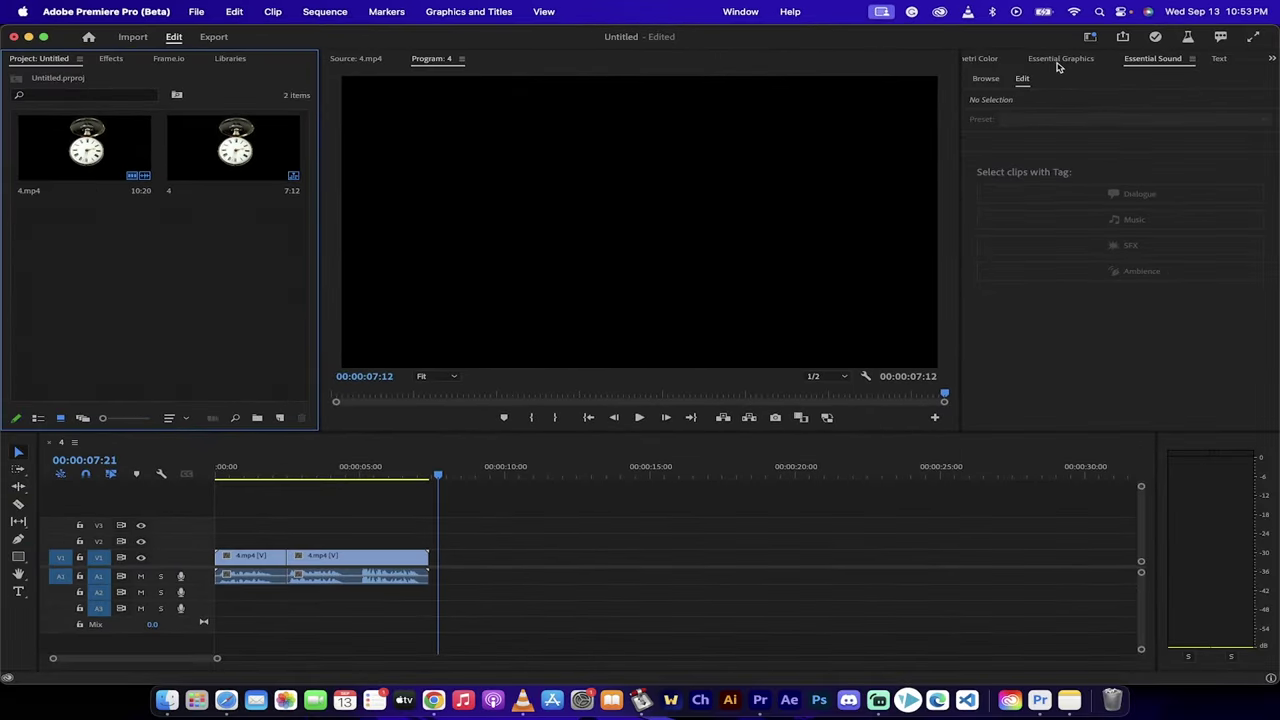
{"action": "left_click", "coordinate": [1060, 62]}
{"action": "left_click", "coordinate": [1152, 60]}
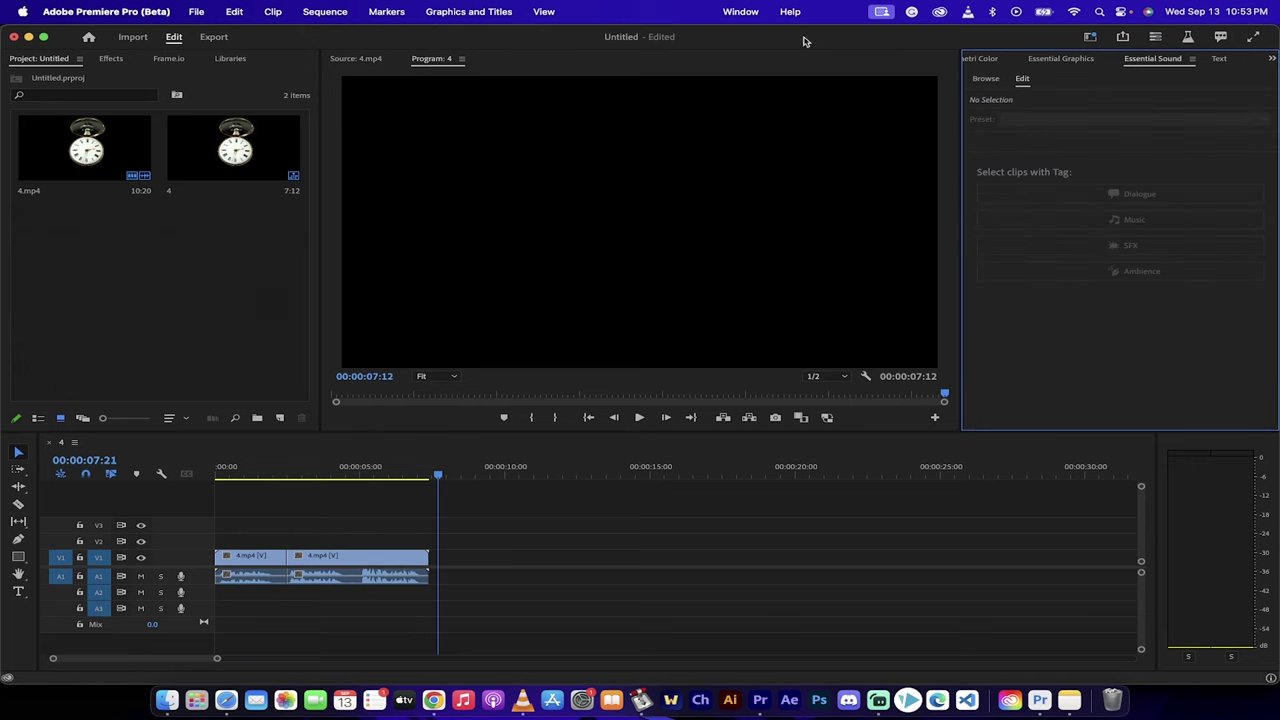
{"action": "left_click", "coordinate": [728, 9]}
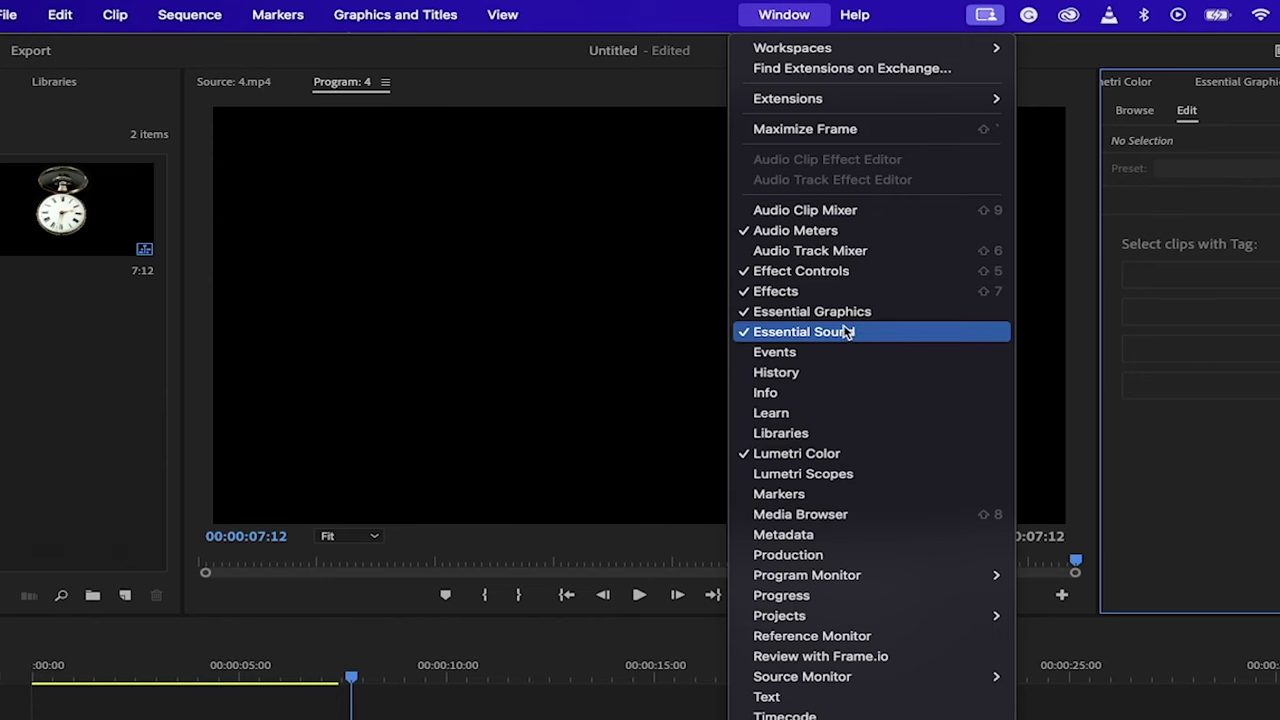
{"action": "left_click", "coordinate": [846, 331]}
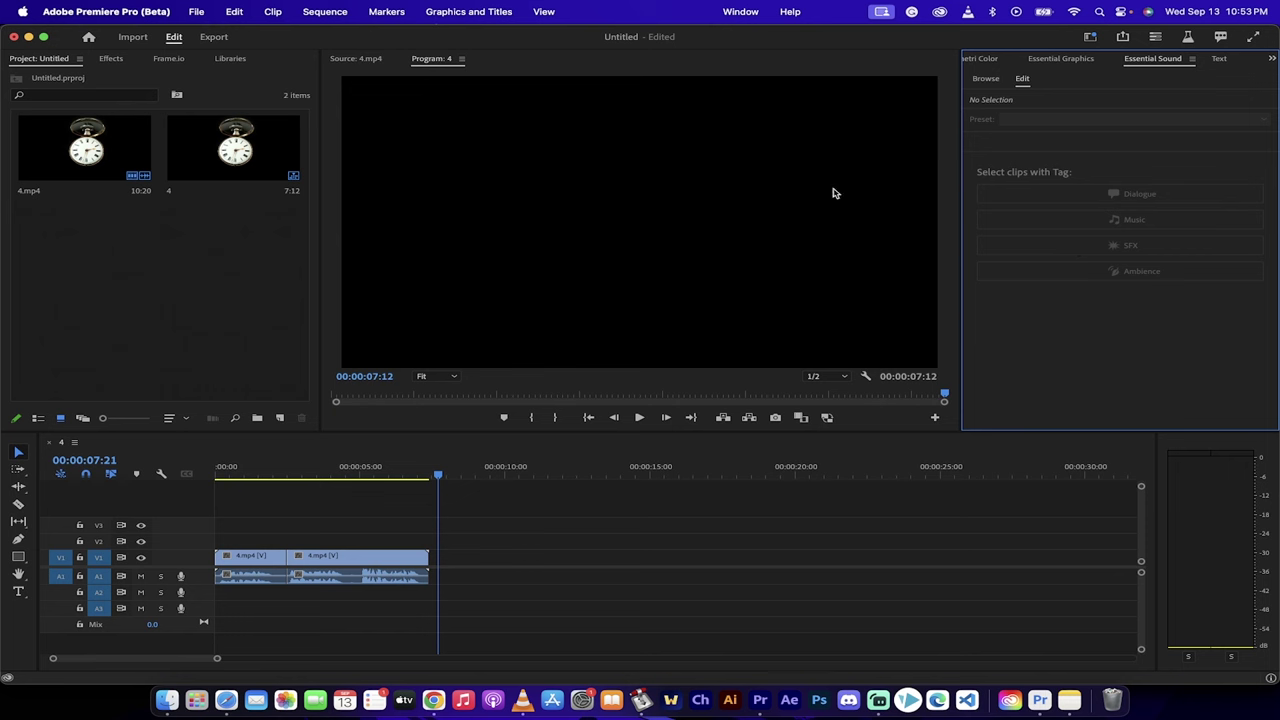
Select both remaining clips, mark them as Dialogue and set Enhance Speech mix amount to 1.0
{"action": "left_click_drag", "start_coordinate": [446, 598], "coordinate": [236, 530]}
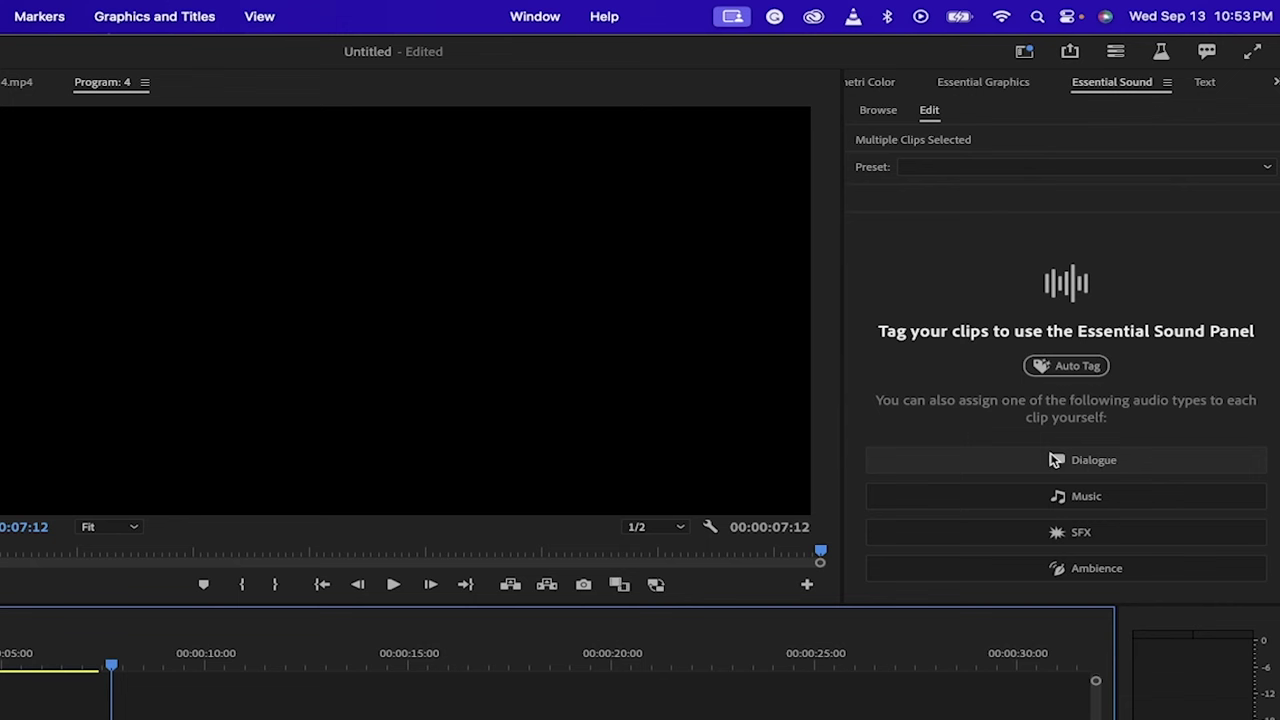
{"action": "left_click", "coordinate": [1056, 461]}
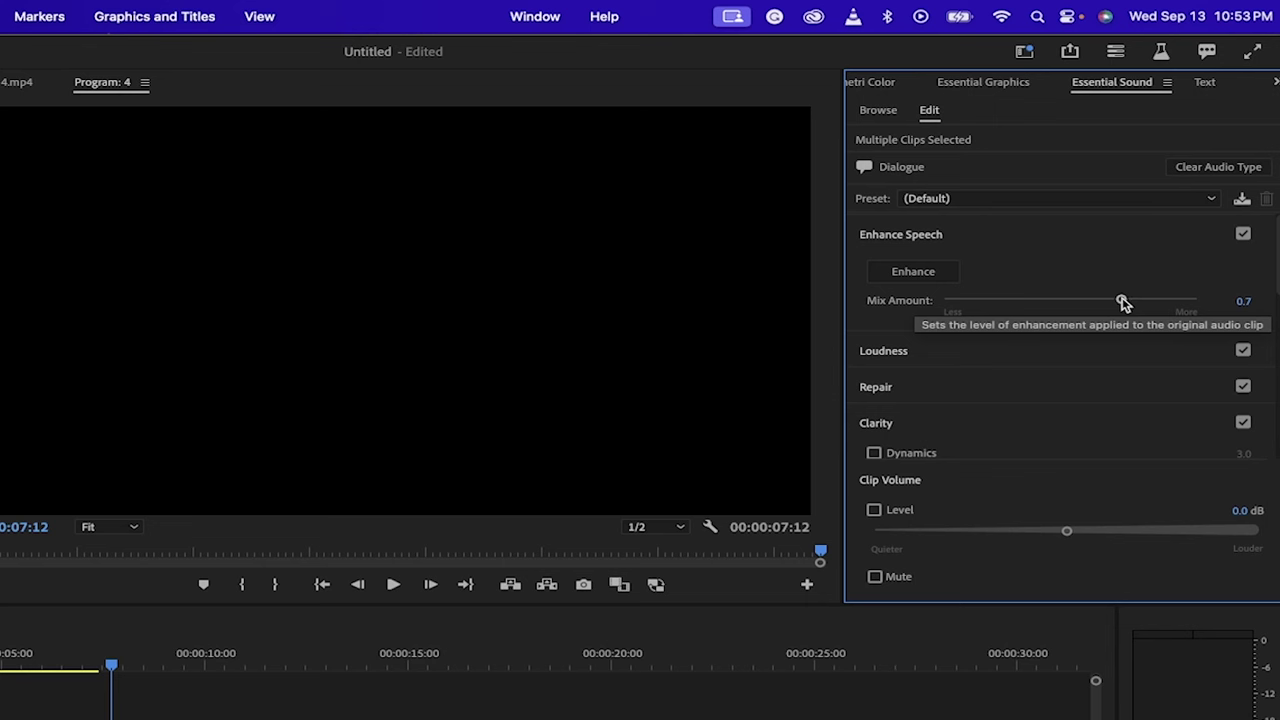
{"action": "mouse_move", "coordinate": [1122, 302]}
{"action": "left_mouse_down"}
{"action": "mouse_move", "coordinate": [1206, 305]}
{"action": "mouse_move", "coordinate": [951, 314]}
{"action": "mouse_move", "coordinate": [1203, 308]}
{"action": "left_mouse_up"}
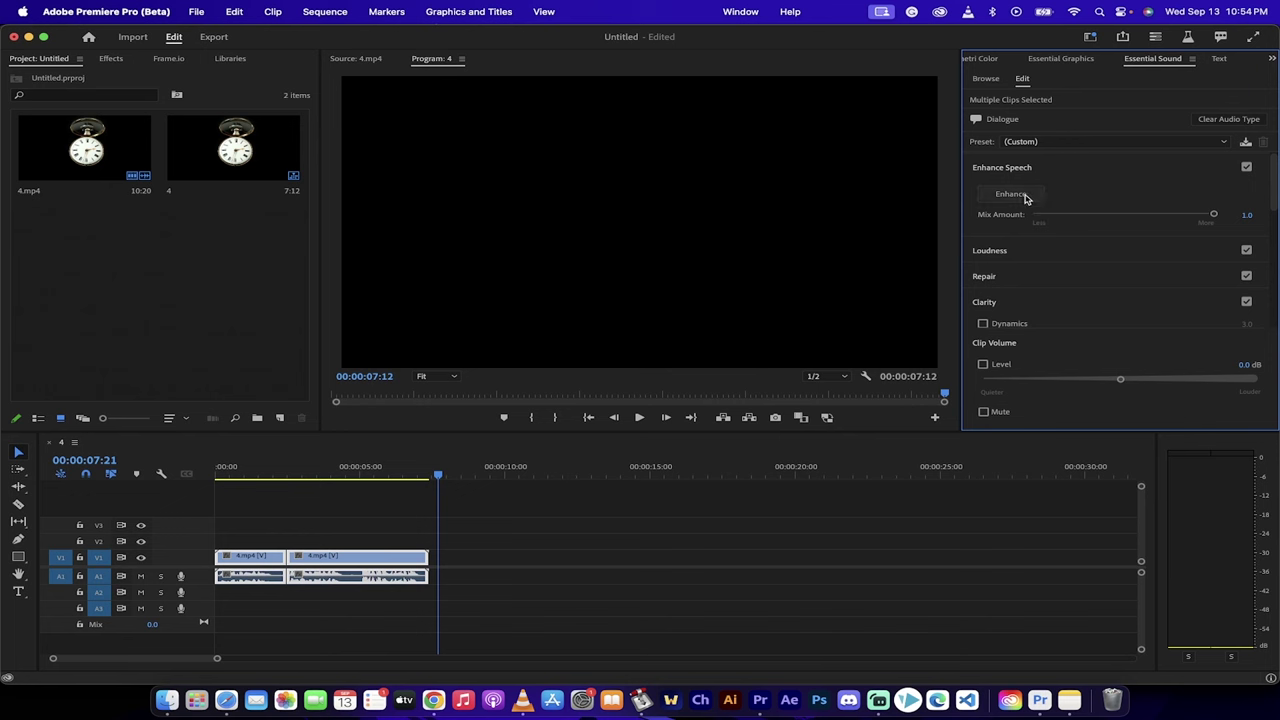
Run Enhance Speech on both clips, then play the sequence from 3:19 to 6:28
{"action": "left_click", "coordinate": [1025, 196]}
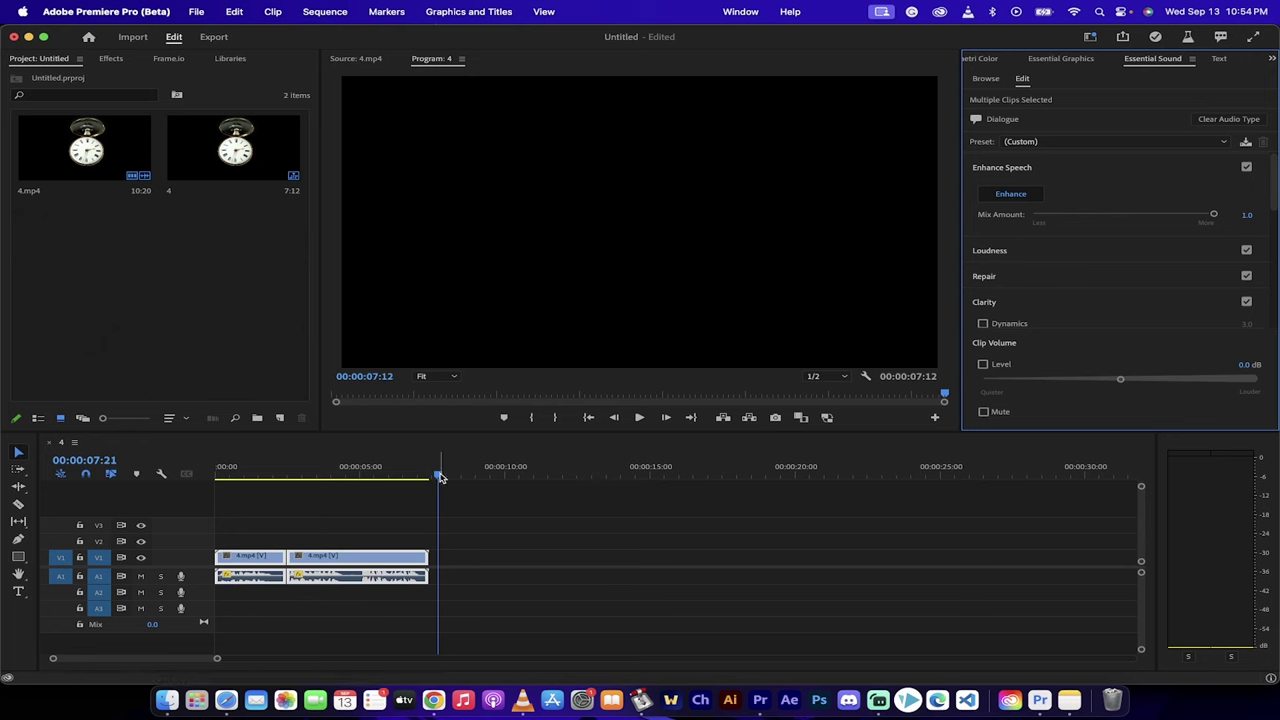
{"action": "left_click_drag", "start_coordinate": [440, 478], "coordinate": [286, 487]}
{"action": "key", "text": "space"}
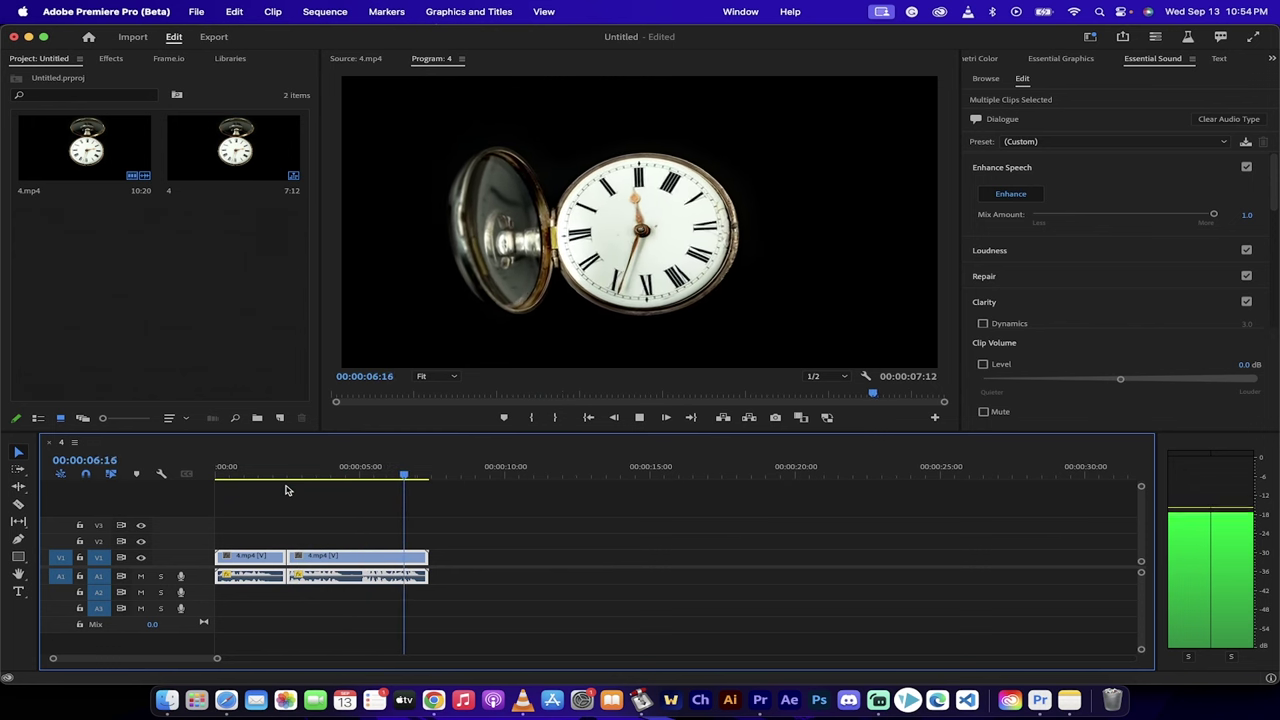
{"action": "key", "text": "space"}
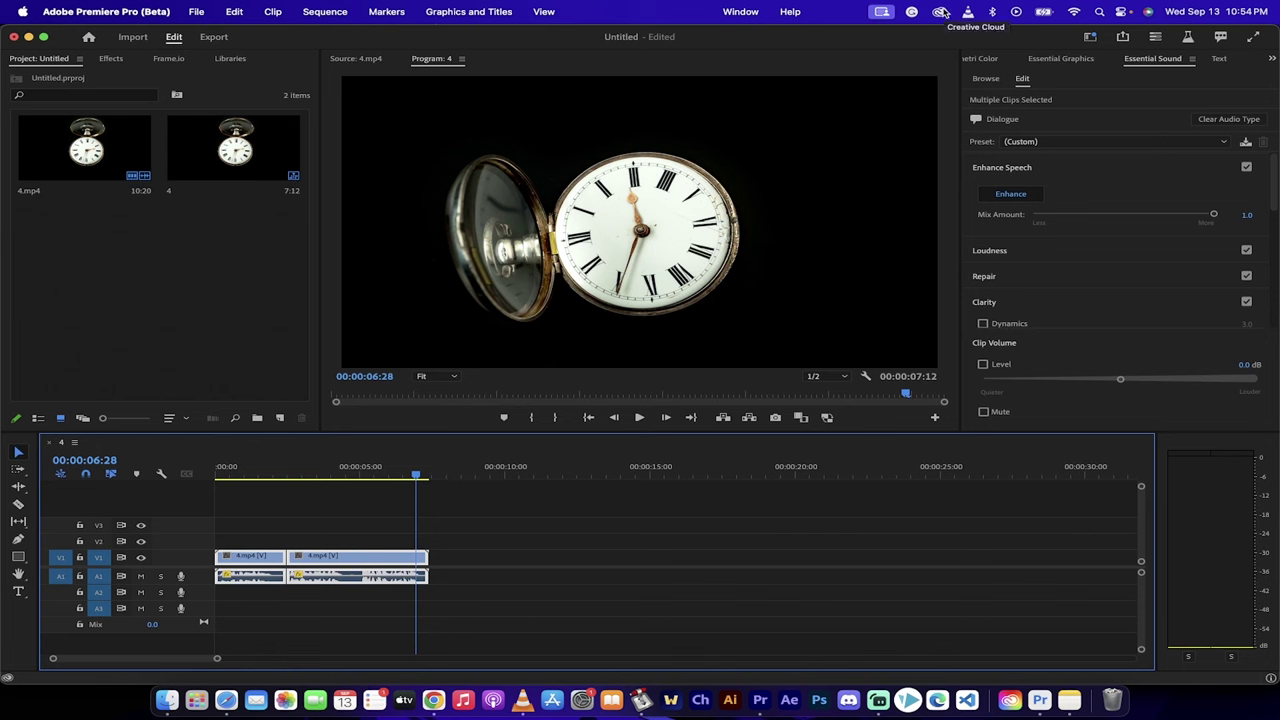
Open Creative Cloud's Beta apps page and scroll through the four installed beta apps
{"action": "left_click", "coordinate": [940, 13]}
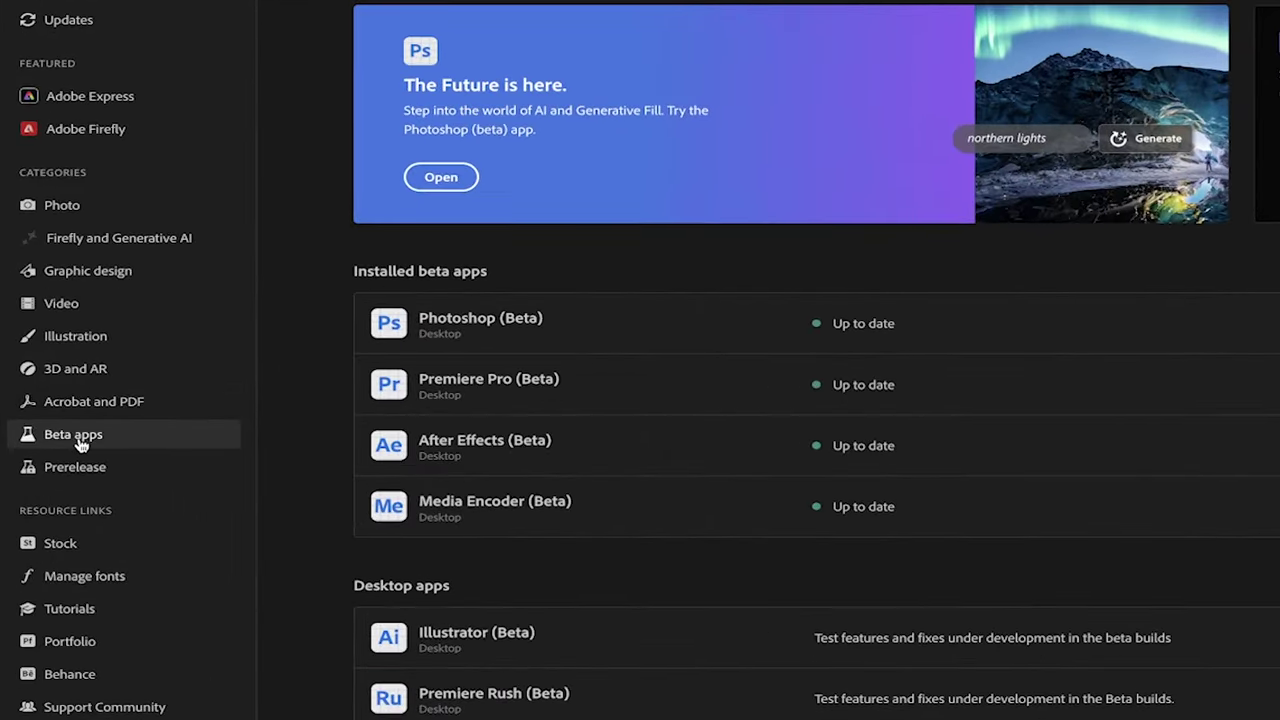
{"action": "scroll", "coordinate": [715, 530], "scroll_direction": "down", "scroll_amount": 1}
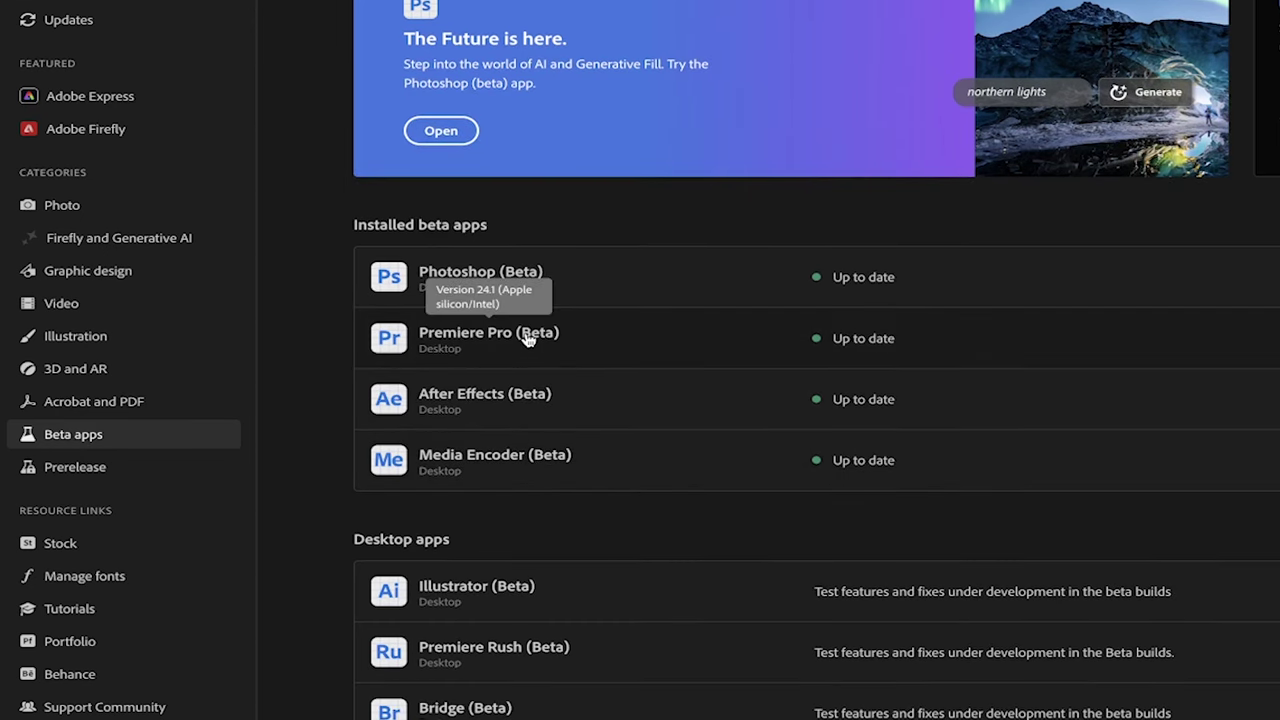
{"action": "scroll", "coordinate": [600, 623], "scroll_direction": "down", "scroll_amount": 3}
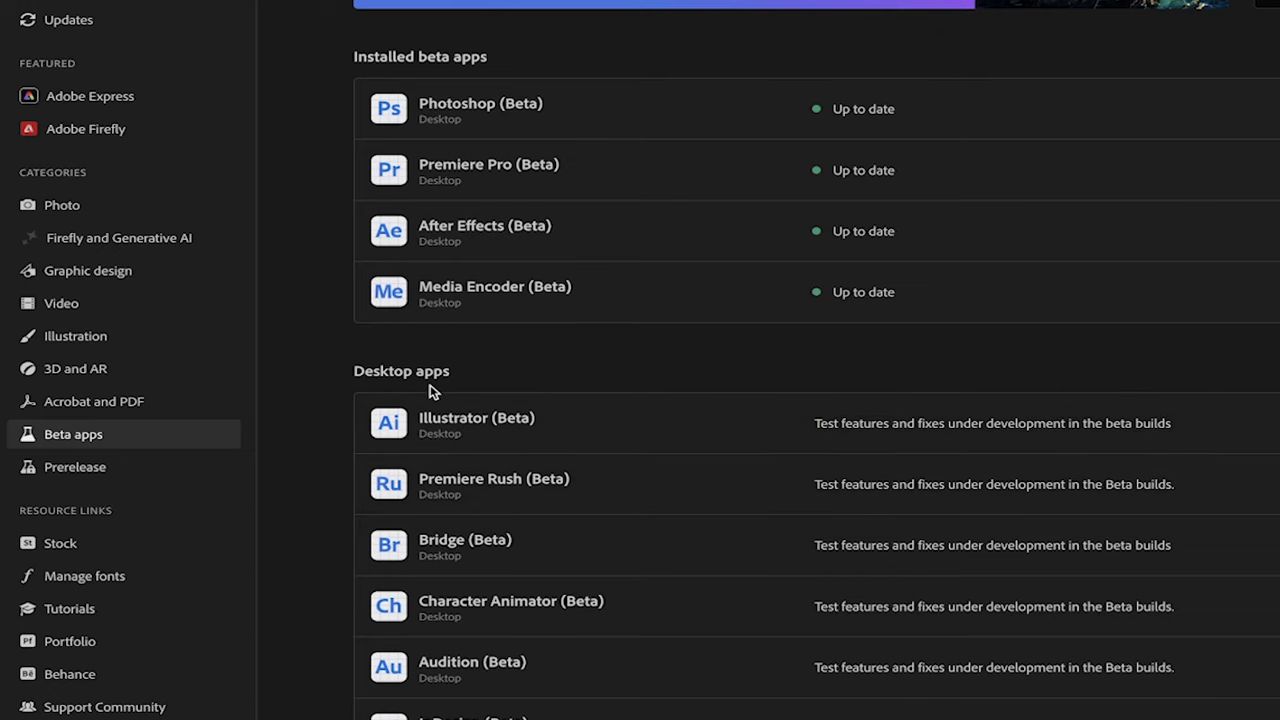
{"action": "scroll", "coordinate": [434, 391], "scroll_direction": "up", "scroll_amount": 4}
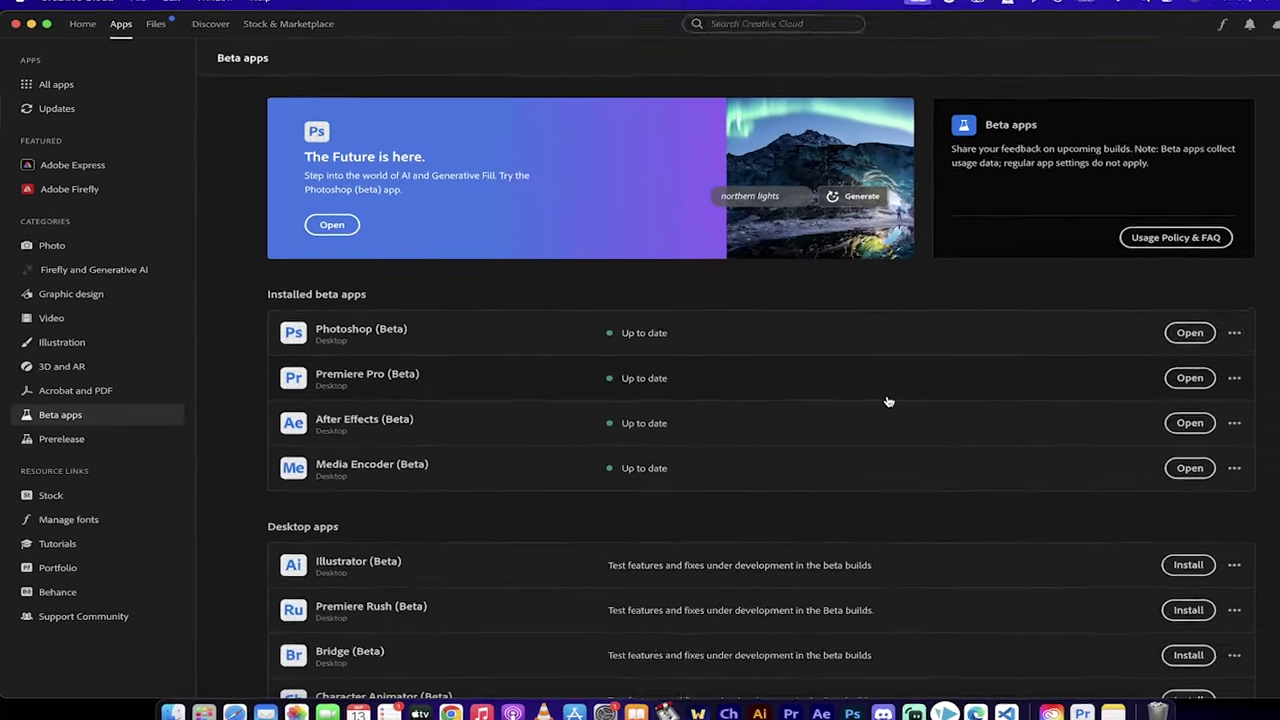